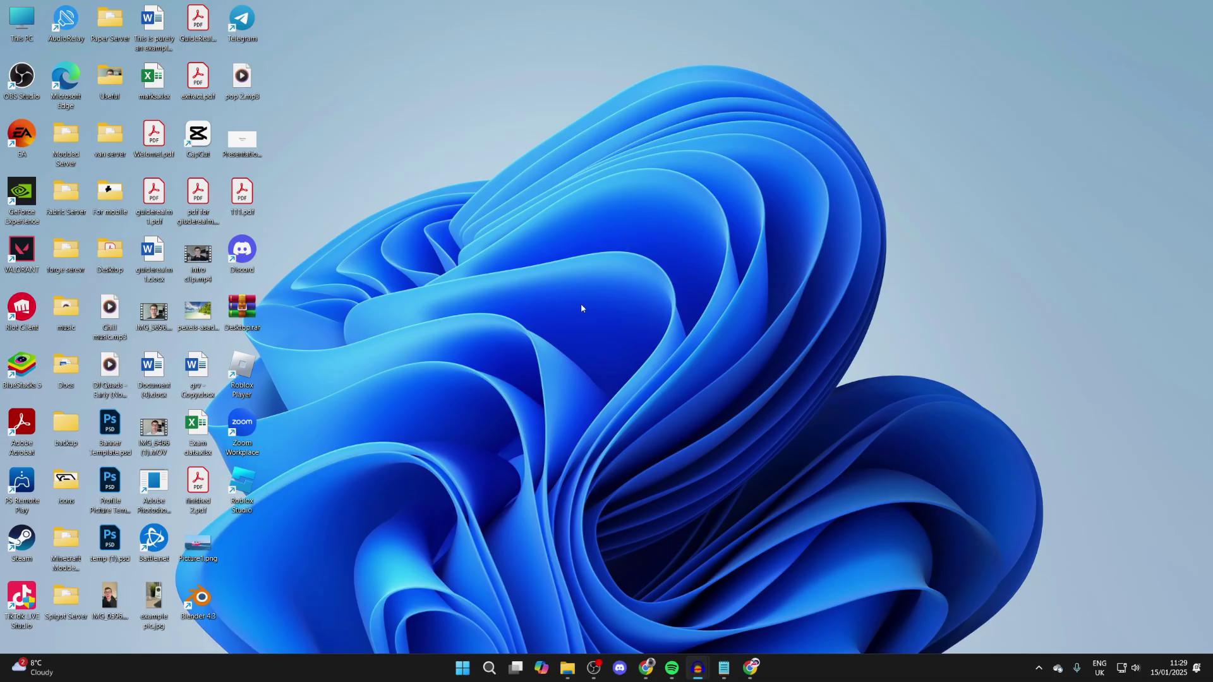
Launch Google Chrome from the taskbar to a blank new tab
{"action": "left_click", "coordinate": [750, 668]}
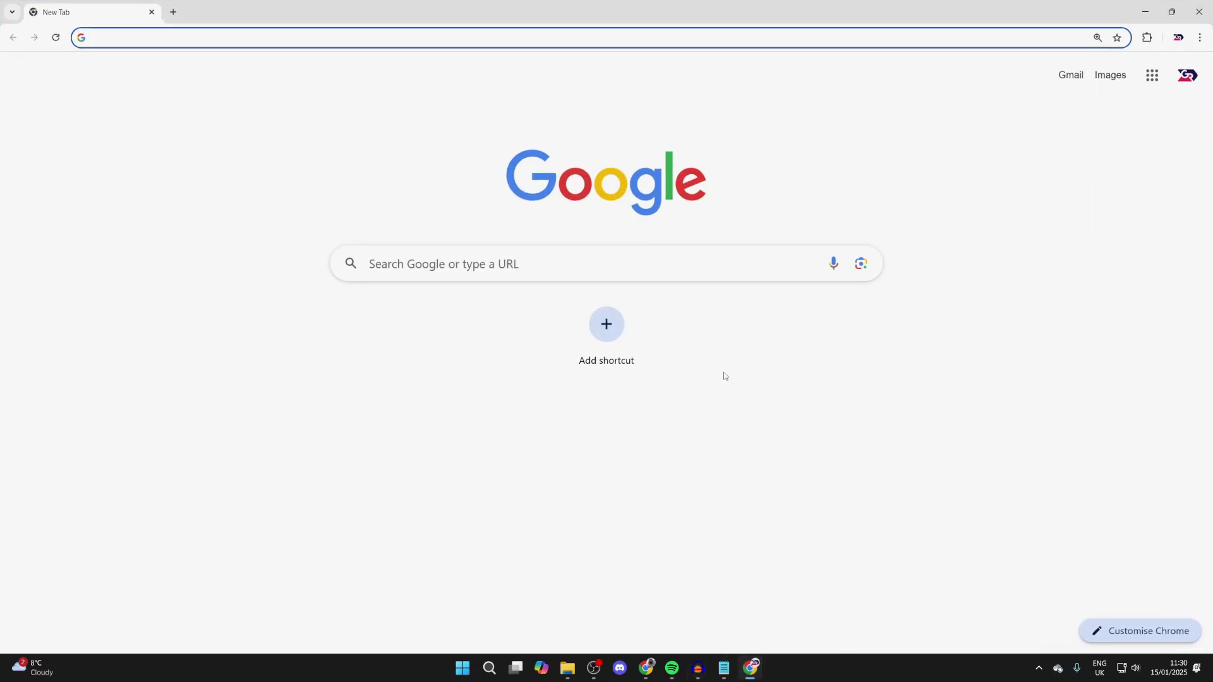
Load google.com and shrink the browser window to expose the desktop
{"action": "left_click", "coordinate": [547, 274]}
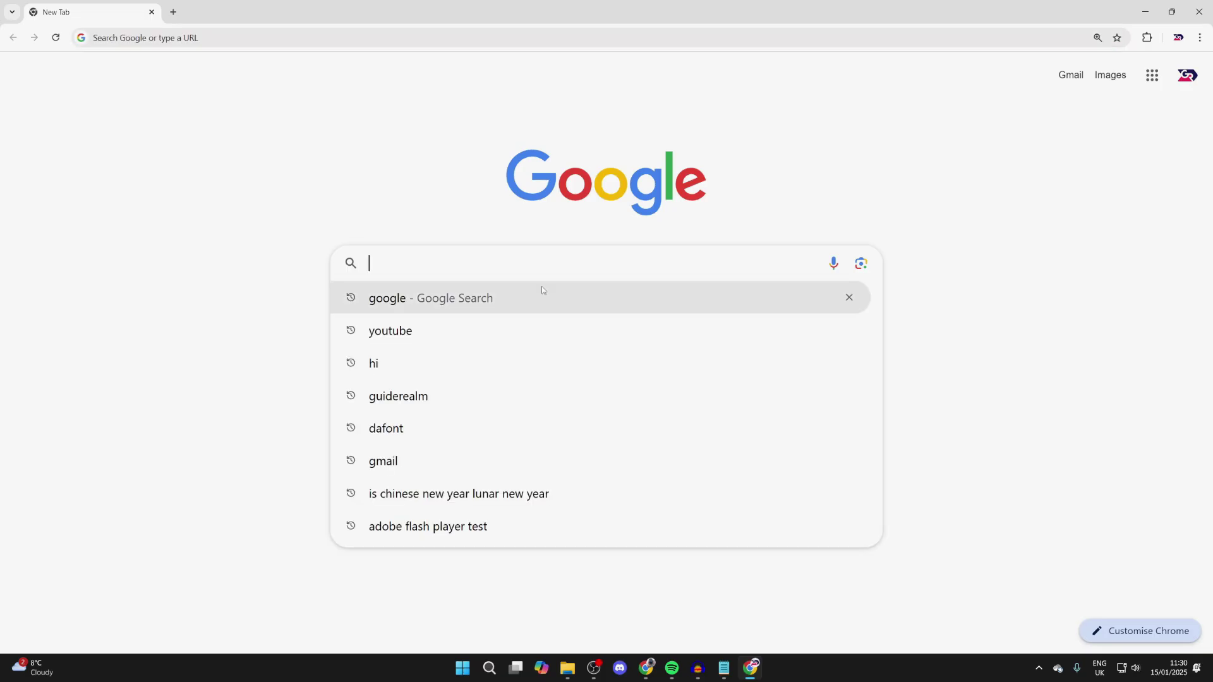
{"action": "type", "text": "google.com"}
{"action": "key", "text": "Return"}
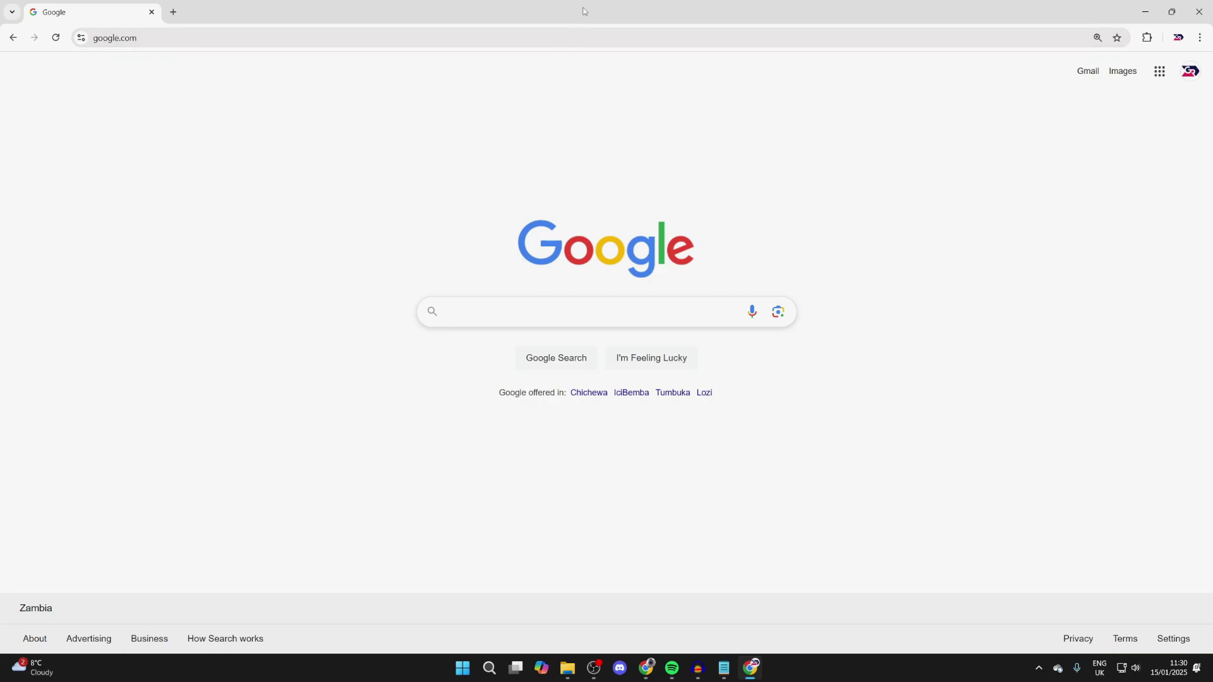
{"action": "left_click_drag", "start_coordinate": [583, 11], "coordinate": [888, 229]}
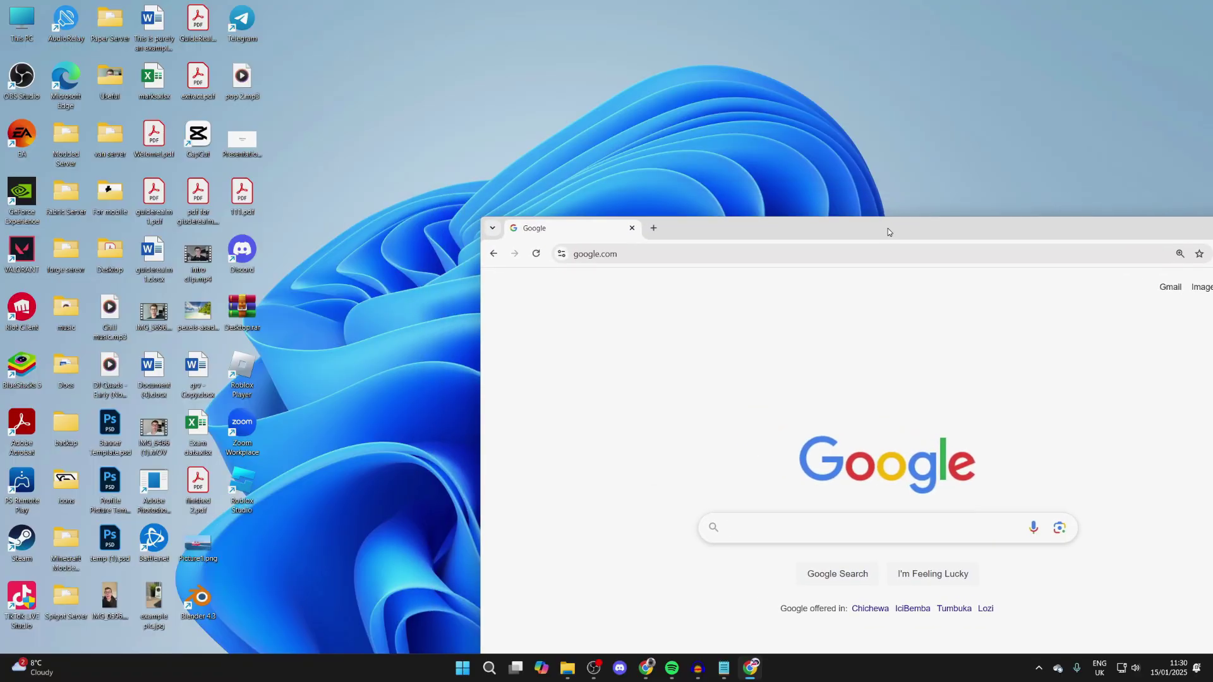
Drag the google.com address onto the desktop as a Google shortcut, then close Chrome
{"action": "left_click", "coordinate": [611, 252]}
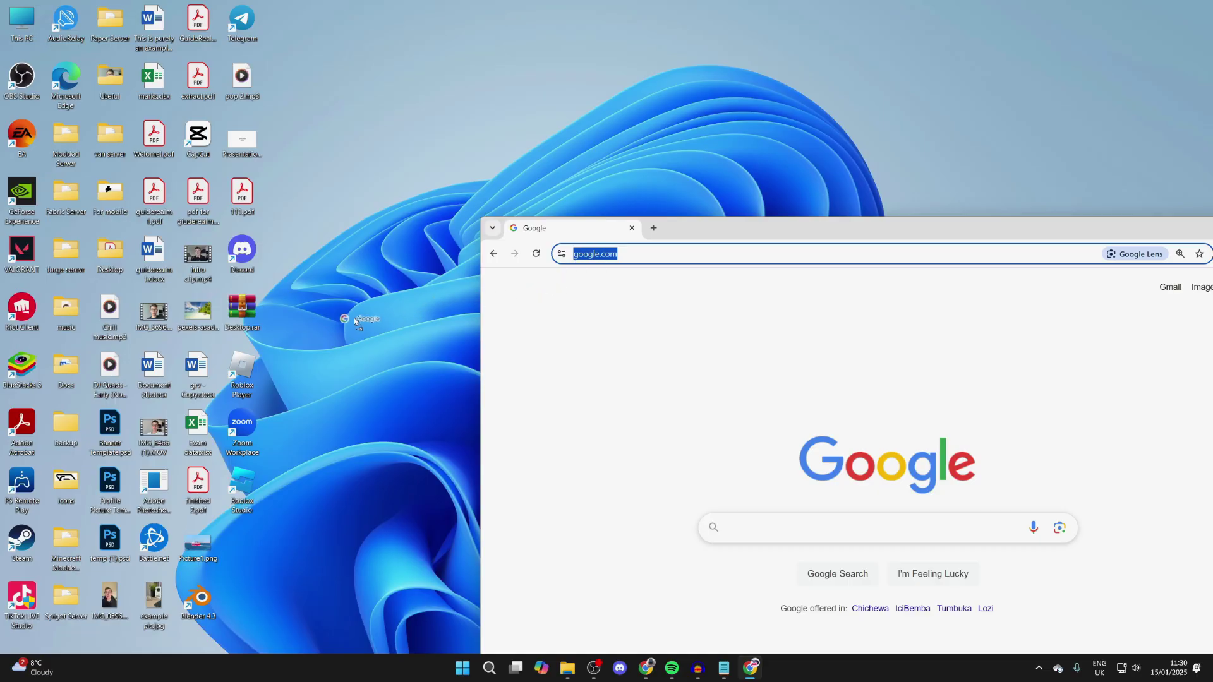
{"action": "mouse_move", "coordinate": [353, 318]}
{"action": "left_mouse_down"}
{"action": "mouse_move", "coordinate": [301, 306]}
{"action": "mouse_move", "coordinate": [327, 317]}
{"action": "left_mouse_up"}
{"action": "left_click_drag", "start_coordinate": [720, 230], "coordinate": [458, 180]}
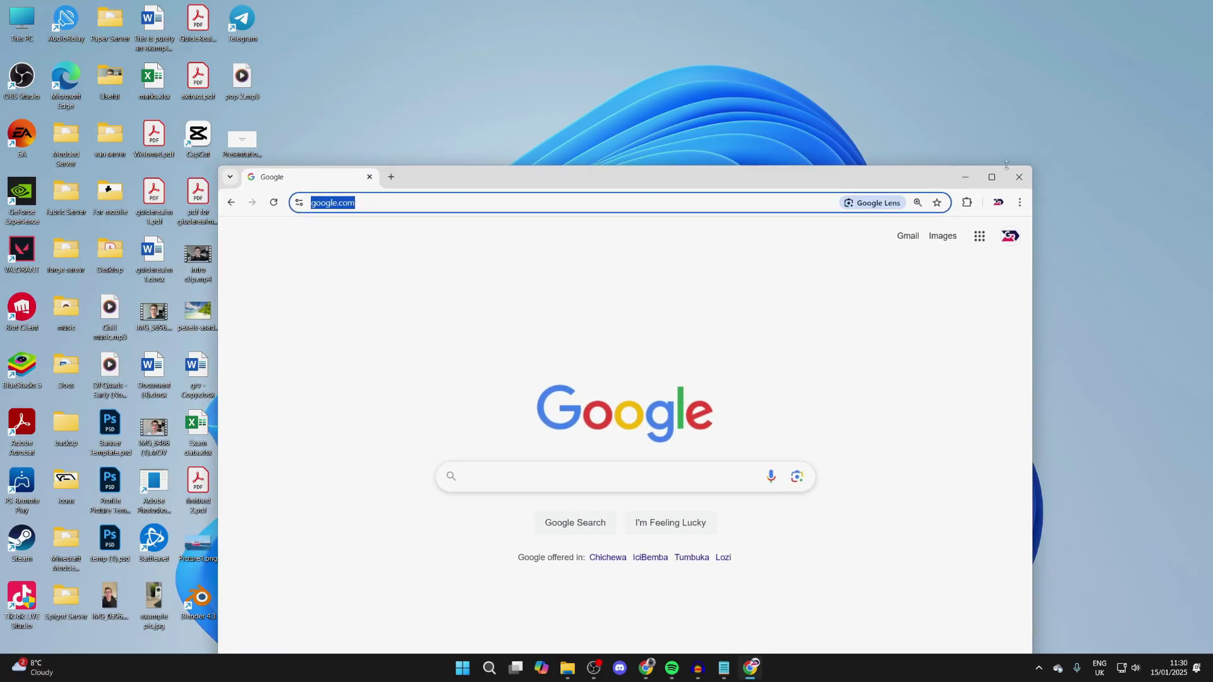
{"action": "left_click", "coordinate": [1019, 176]}
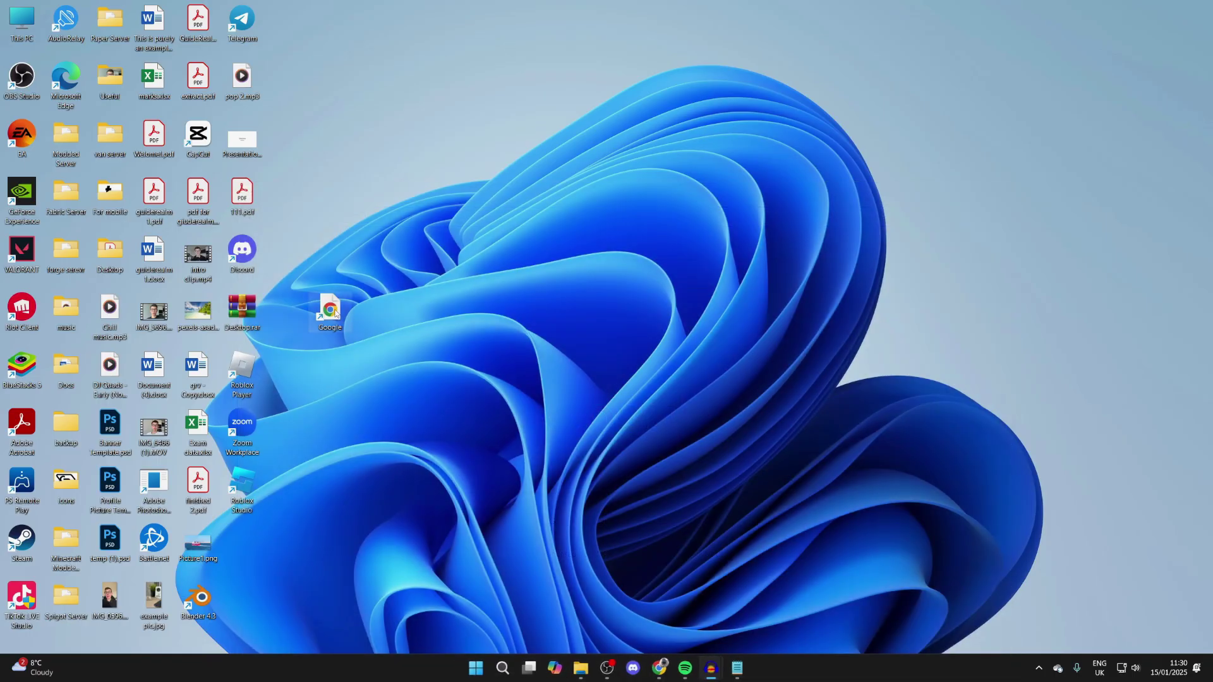
Launch the new desktop Google shortcut to confirm it opens google.com, then close it
{"action": "double_click", "coordinate": [329, 315]}
{"action": "left_click_drag", "start_coordinate": [583, 210], "coordinate": [433, 103]}
{"action": "left_click", "coordinate": [1016, 101]}
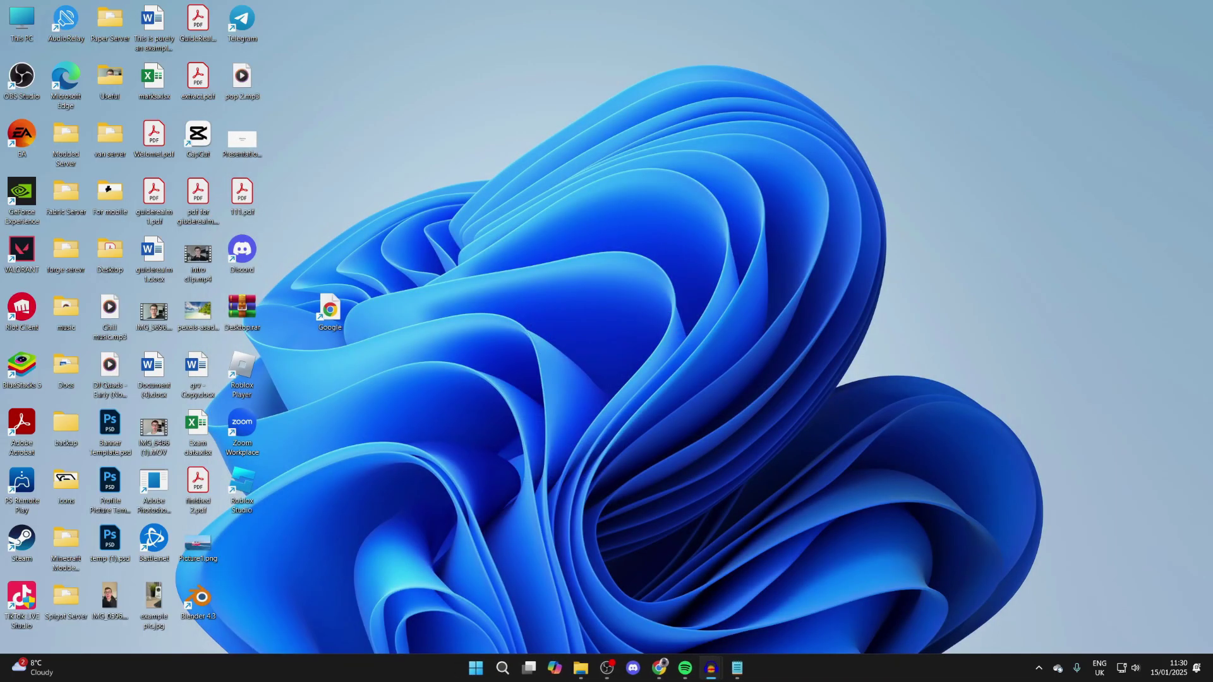